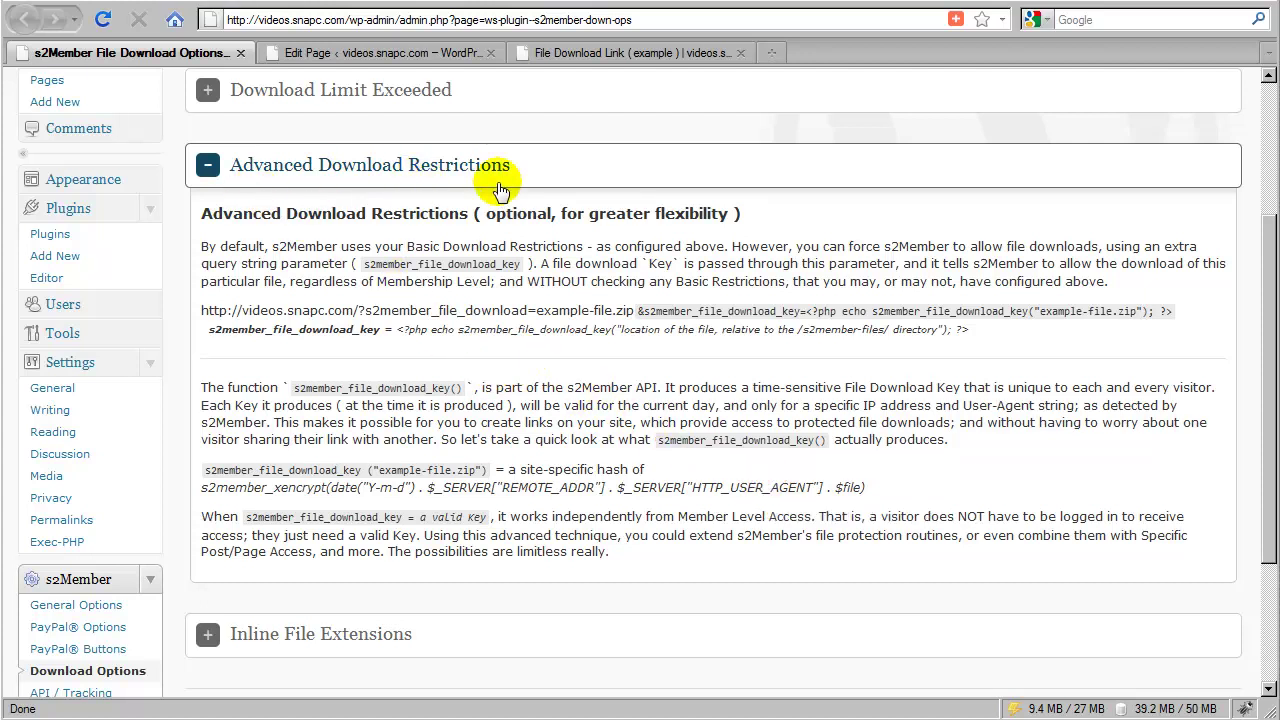
Step: Review the sample file download URL for example-file.zip under Advanced Download Restrictions, highlighting the base address and file name
left_click(528, 316)
scroll(529, 317, "up", 5)
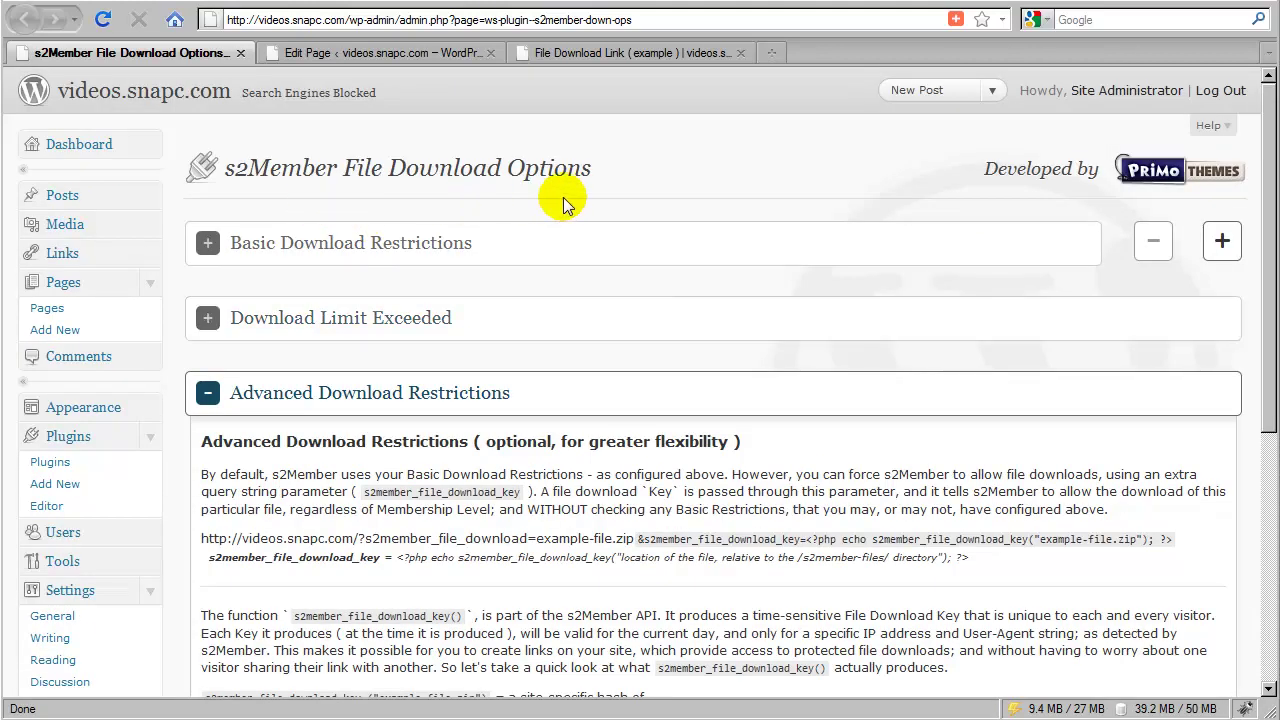
scroll(600, 283, "down", 4)
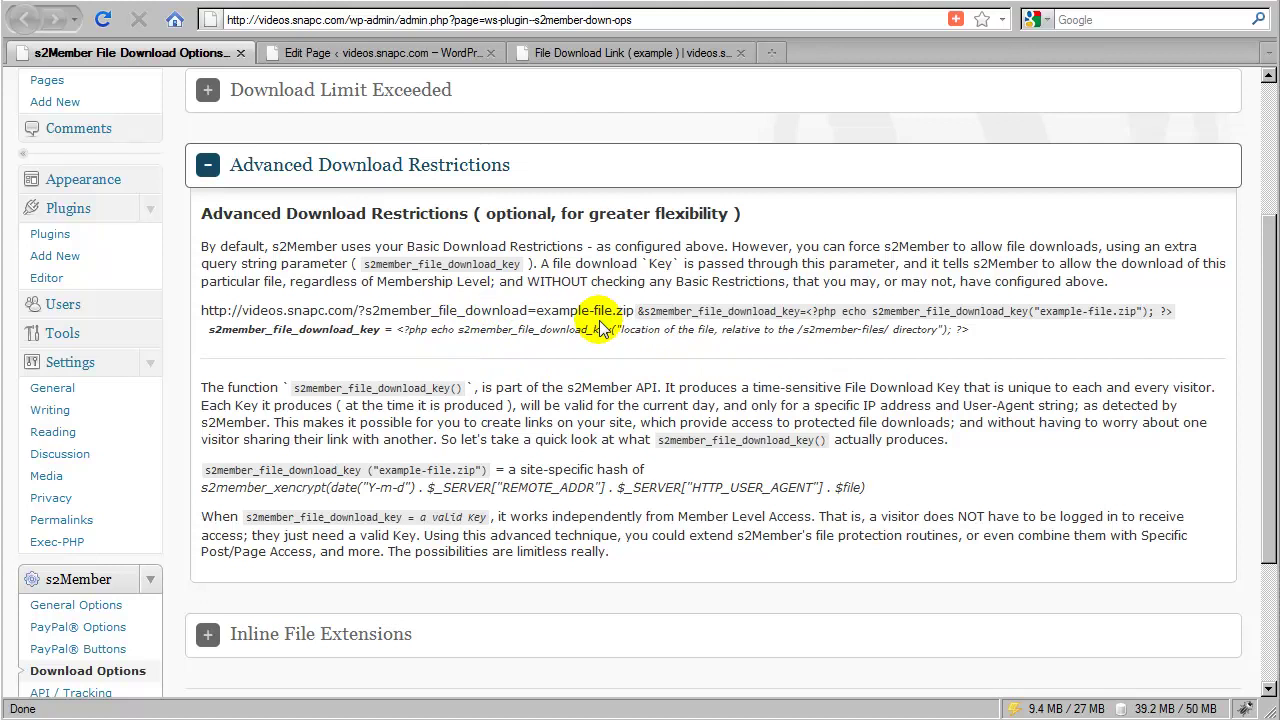
left_click_drag(632, 311, 203, 316)
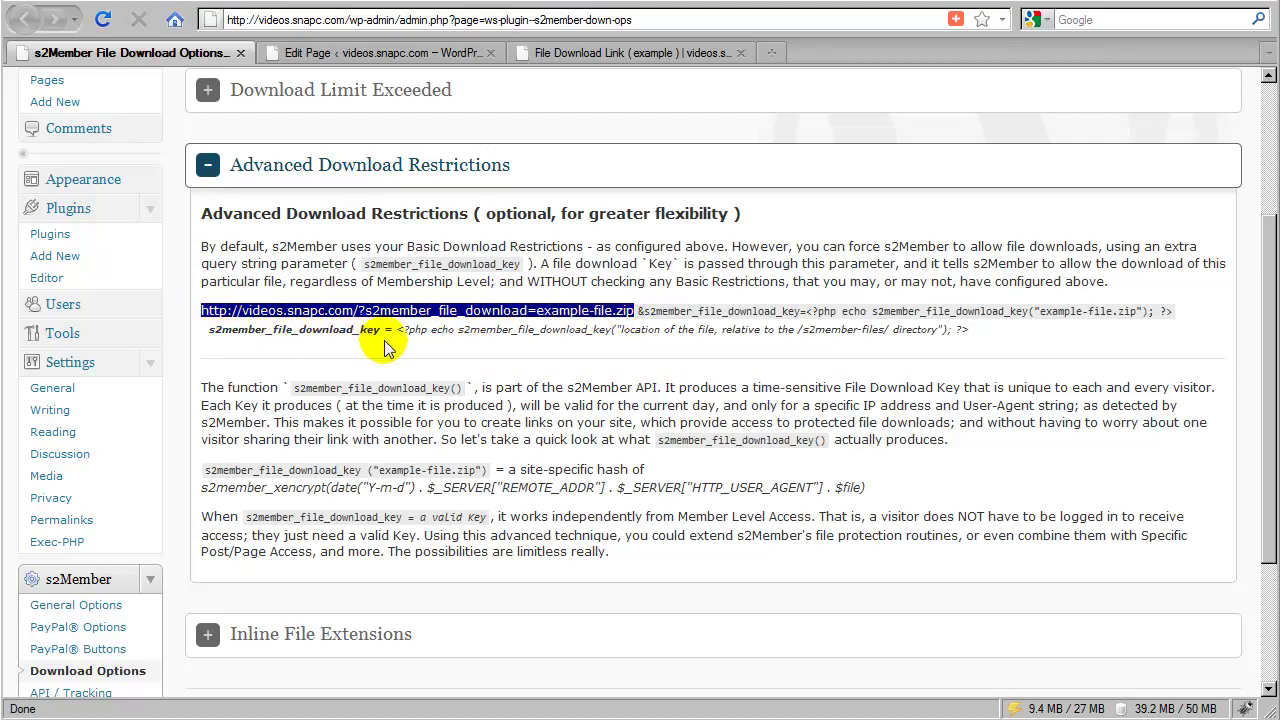
left_click(438, 342)
left_click_drag(536, 311, 634, 312)
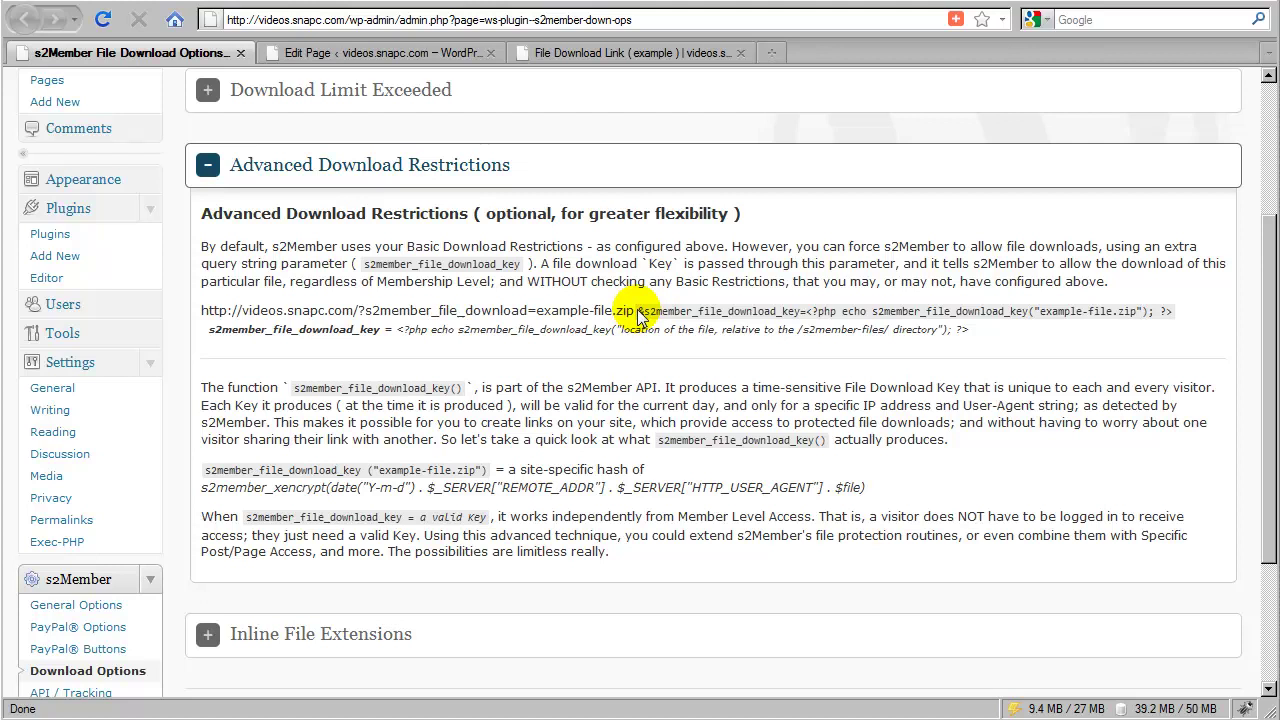
Step: Examine the s2member_file_download_key parameter and its PHP echo code, alone and as part of the full sample URL
left_click_drag(638, 311, 803, 312)
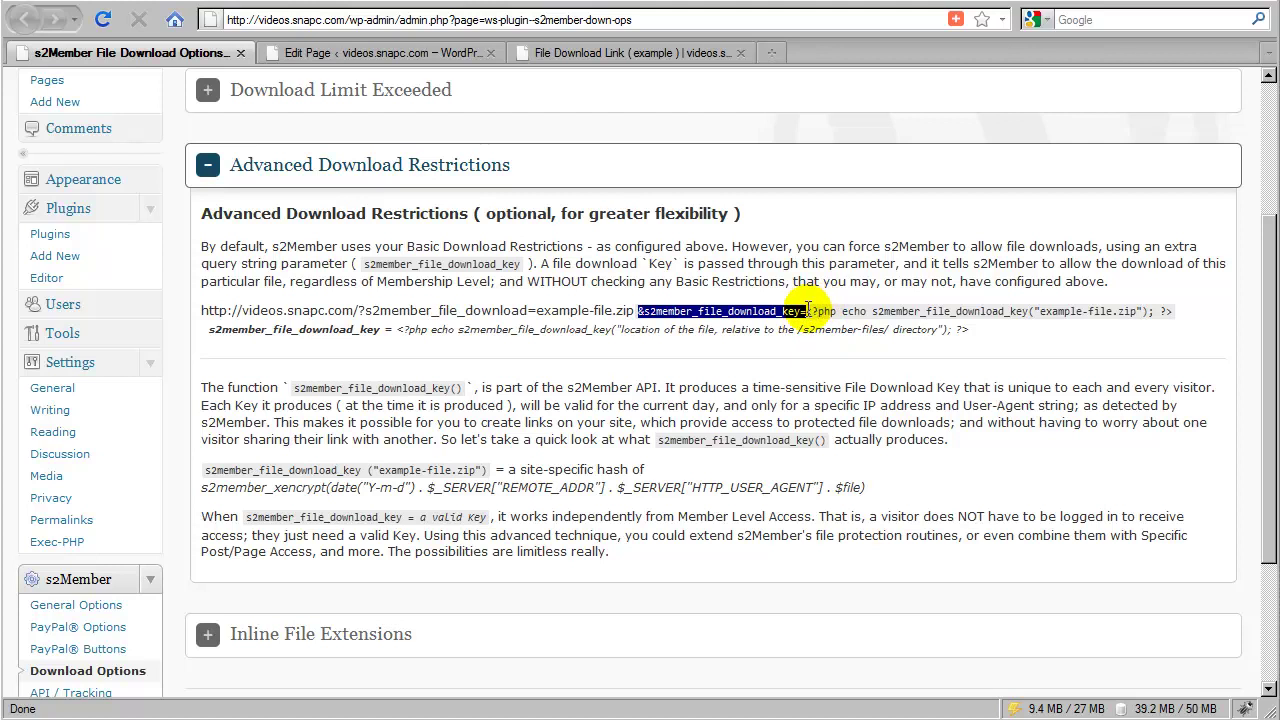
left_click(807, 310)
left_click_drag(815, 312, 1178, 322)
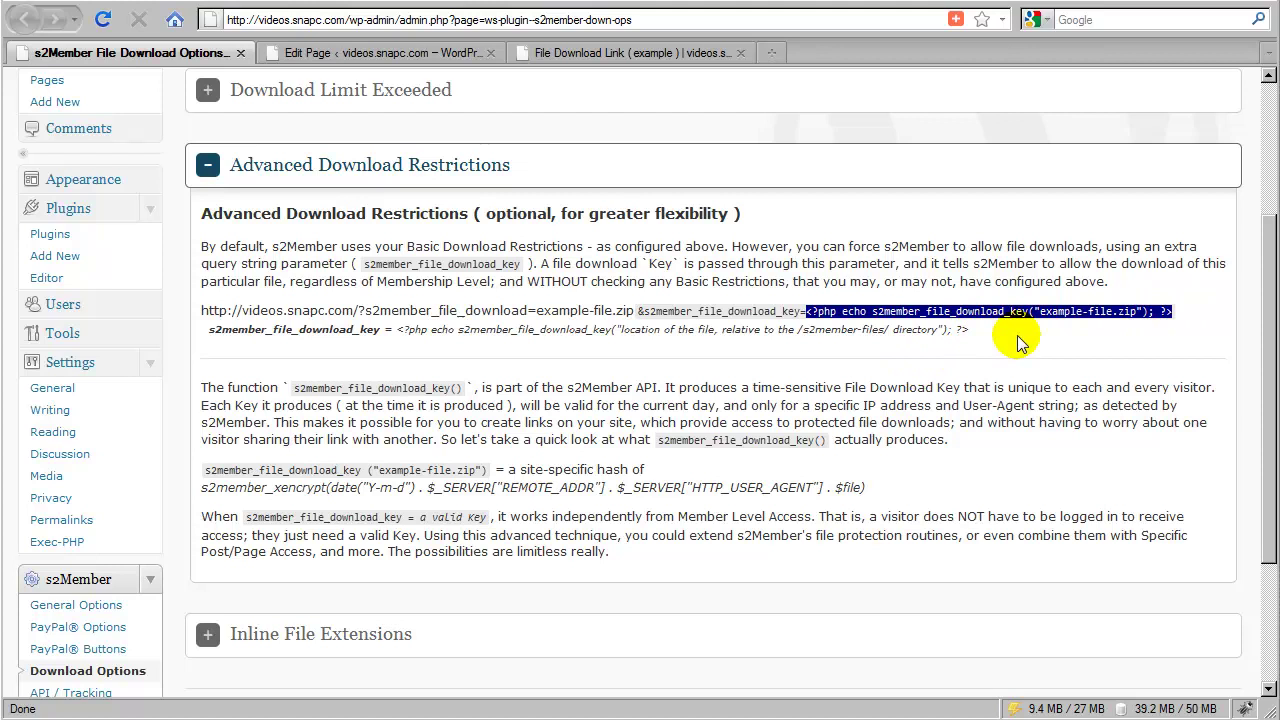
left_click(1180, 312)
left_click_drag(1173, 313, 213, 308)
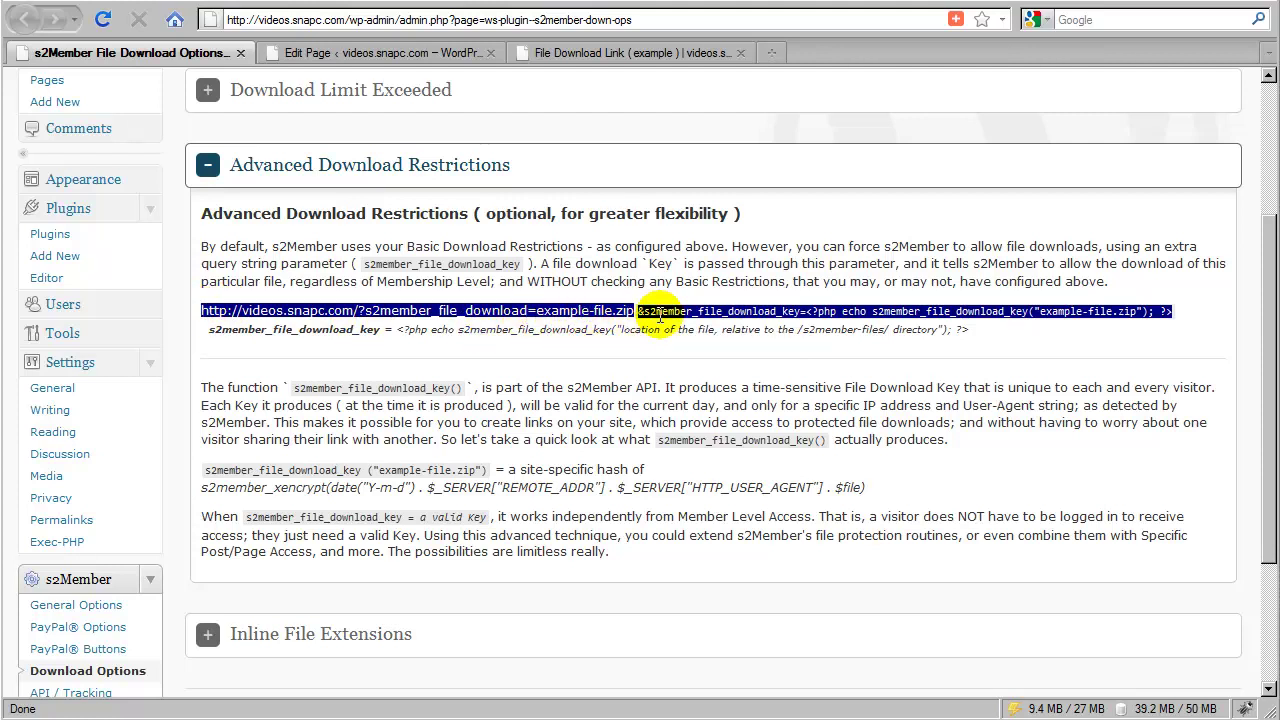
left_click(719, 342)
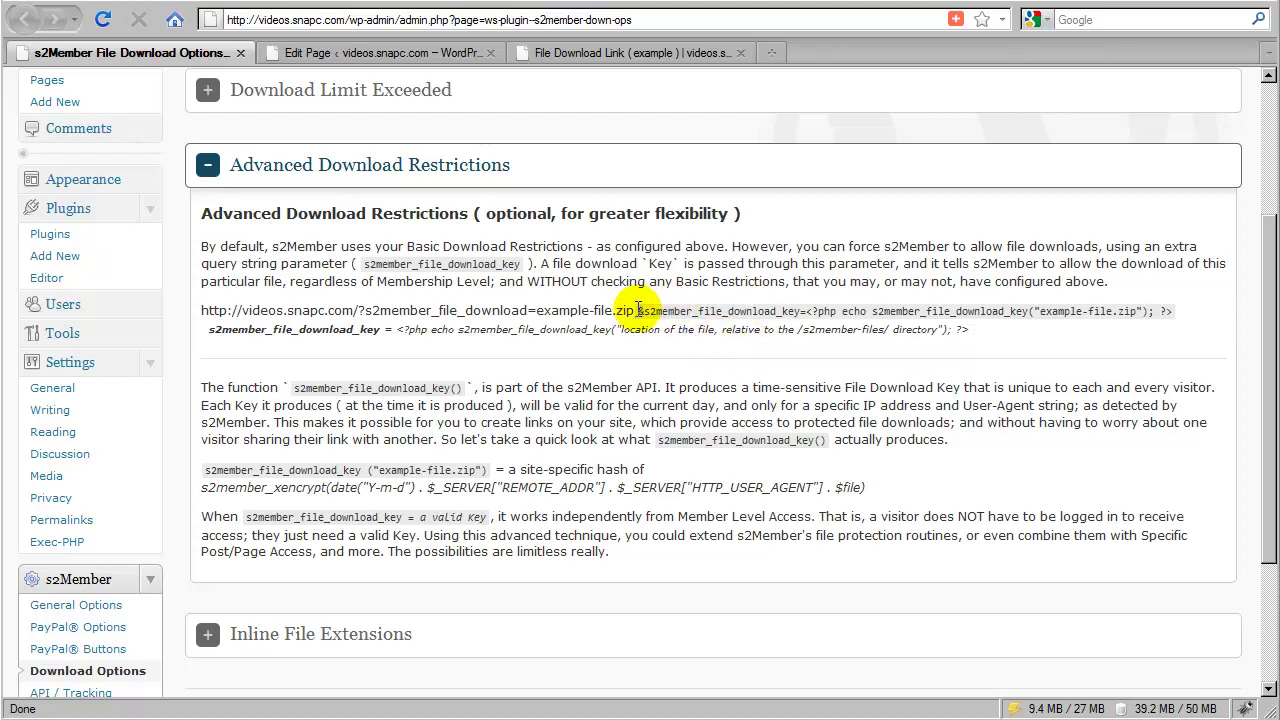
left_click_drag(637, 311, 1171, 314)
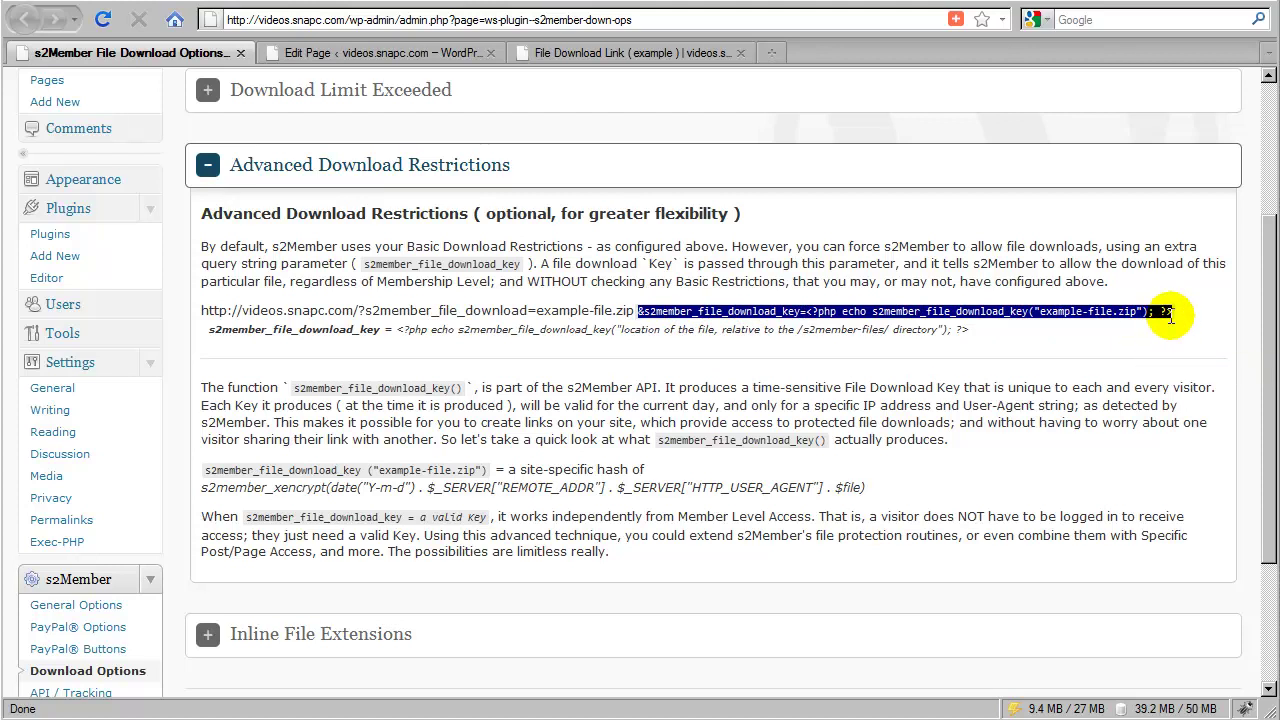
left_click(1177, 318)
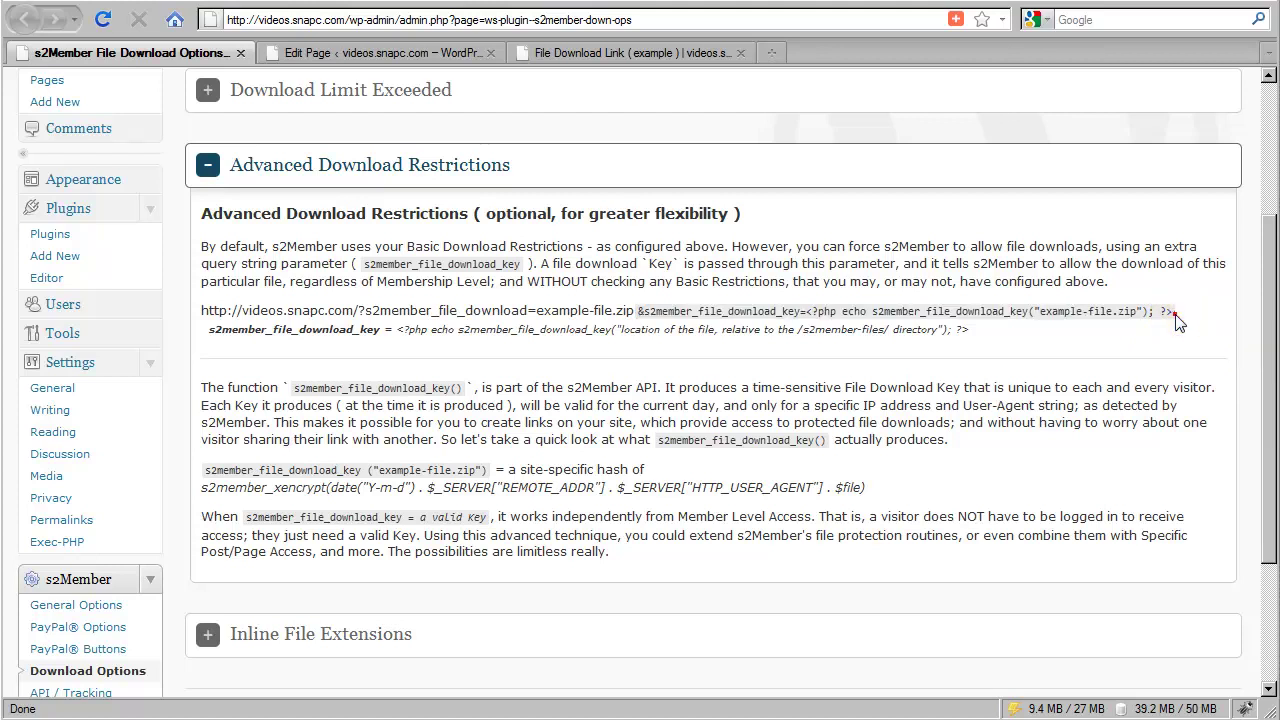
left_click_drag(1172, 311, 207, 313)
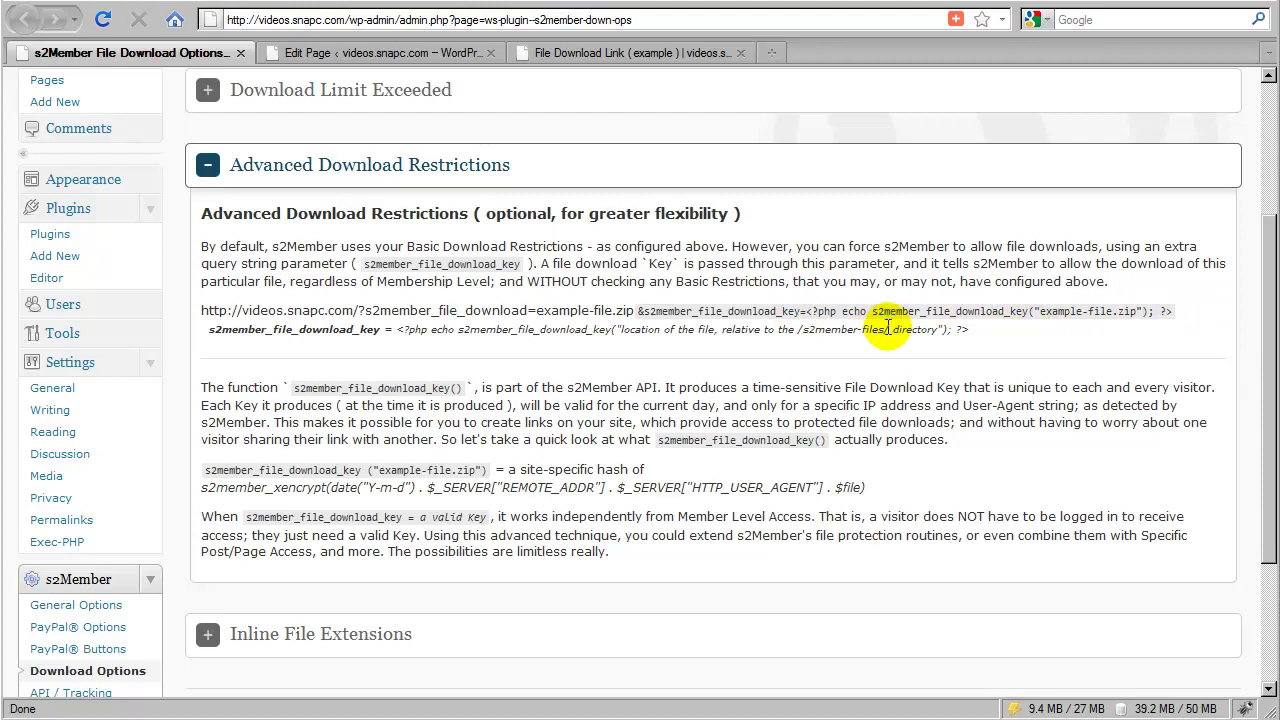
Step: Examine the HTML of the s2member-pro.zip link in the File Download Link (example) page editor, including its URL and PHP key code
left_click(339, 57)
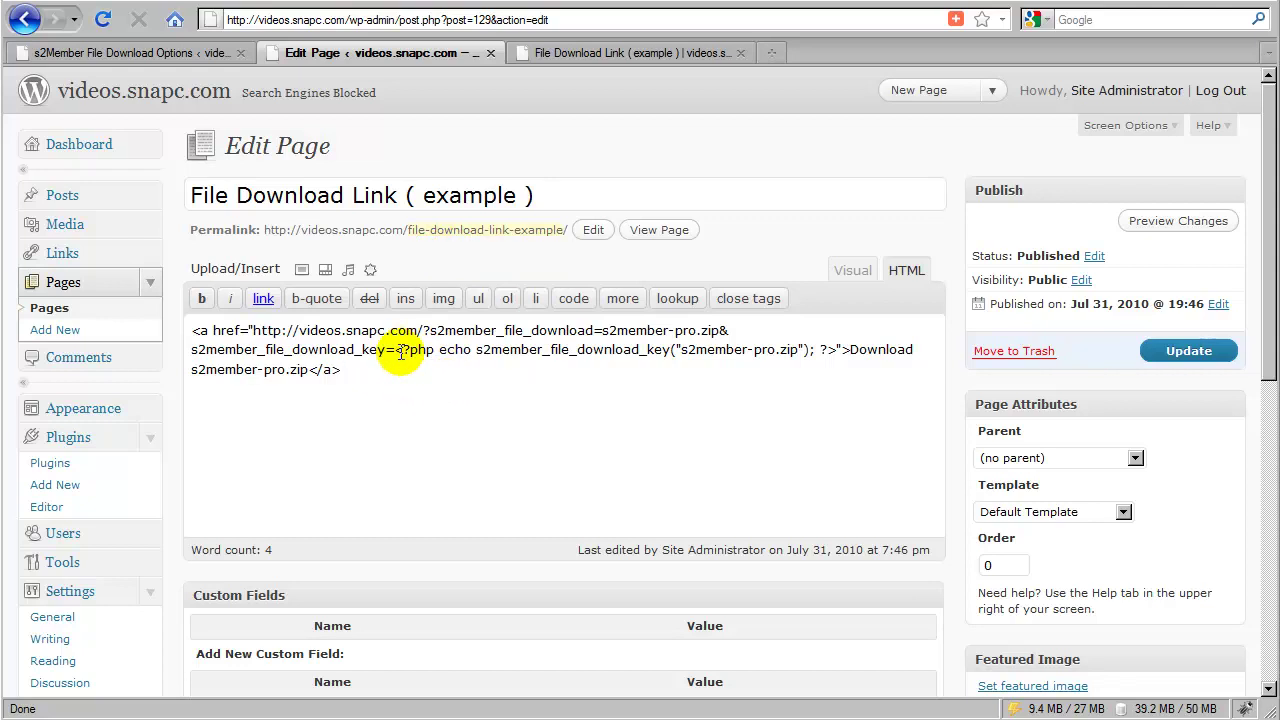
left_click_drag(396, 350, 834, 351)
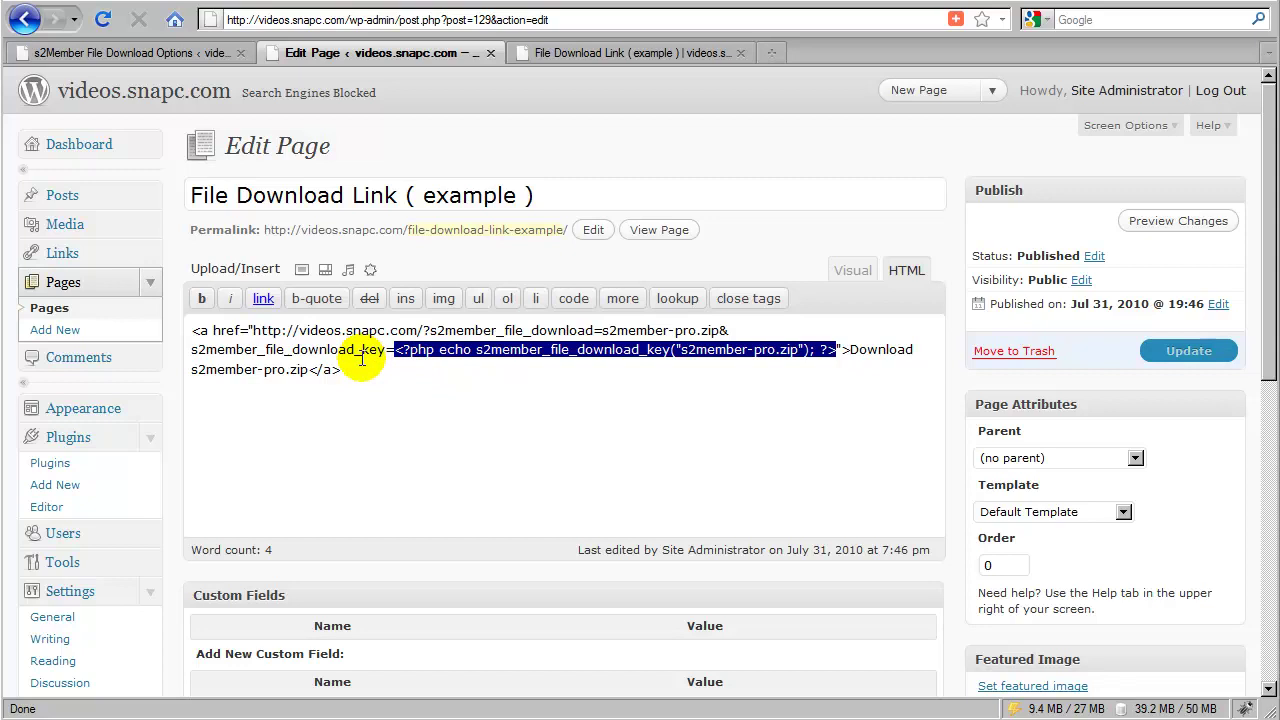
left_click_drag(196, 333, 848, 352)
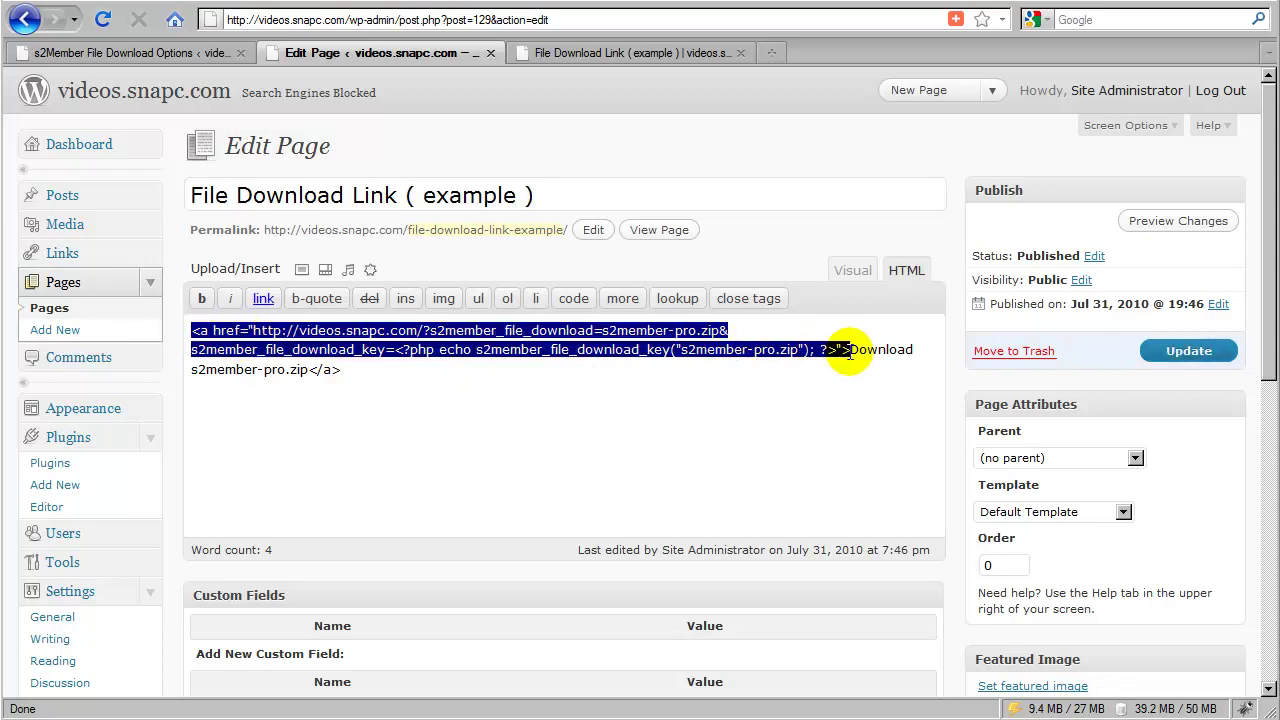
left_click(258, 330)
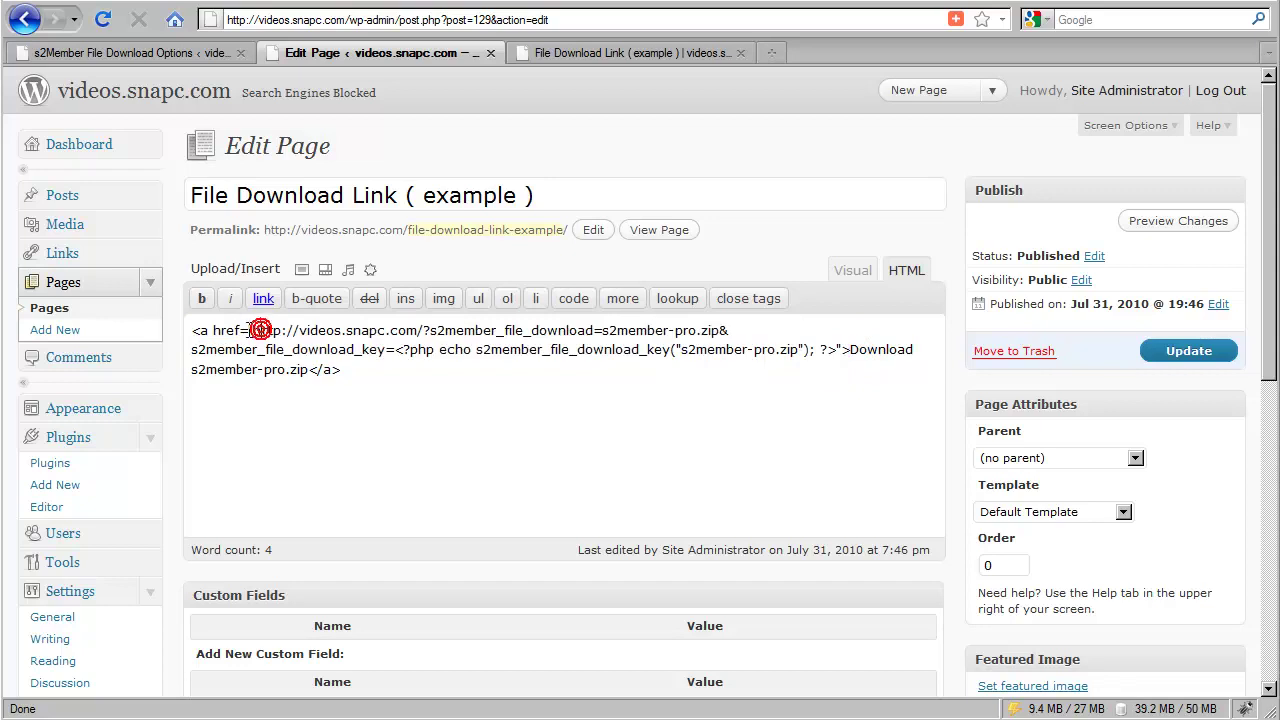
left_click_drag(252, 330, 276, 329)
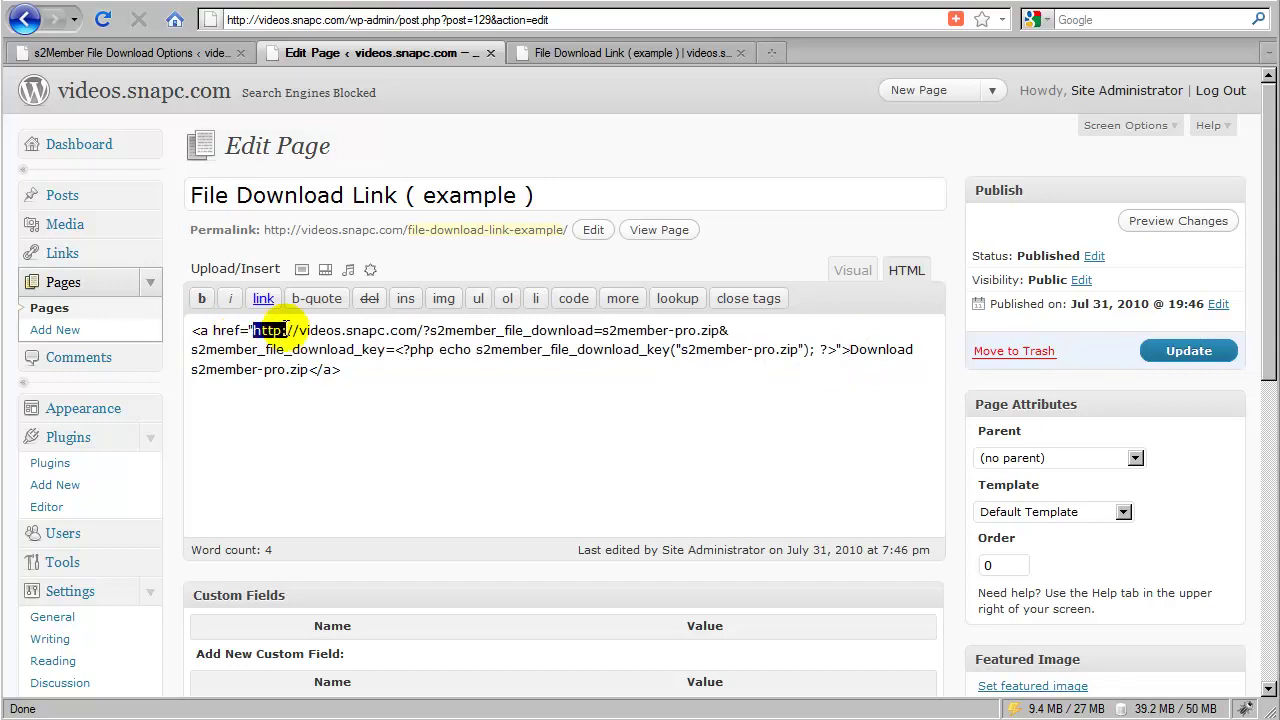
left_click_drag(286, 330, 708, 330)
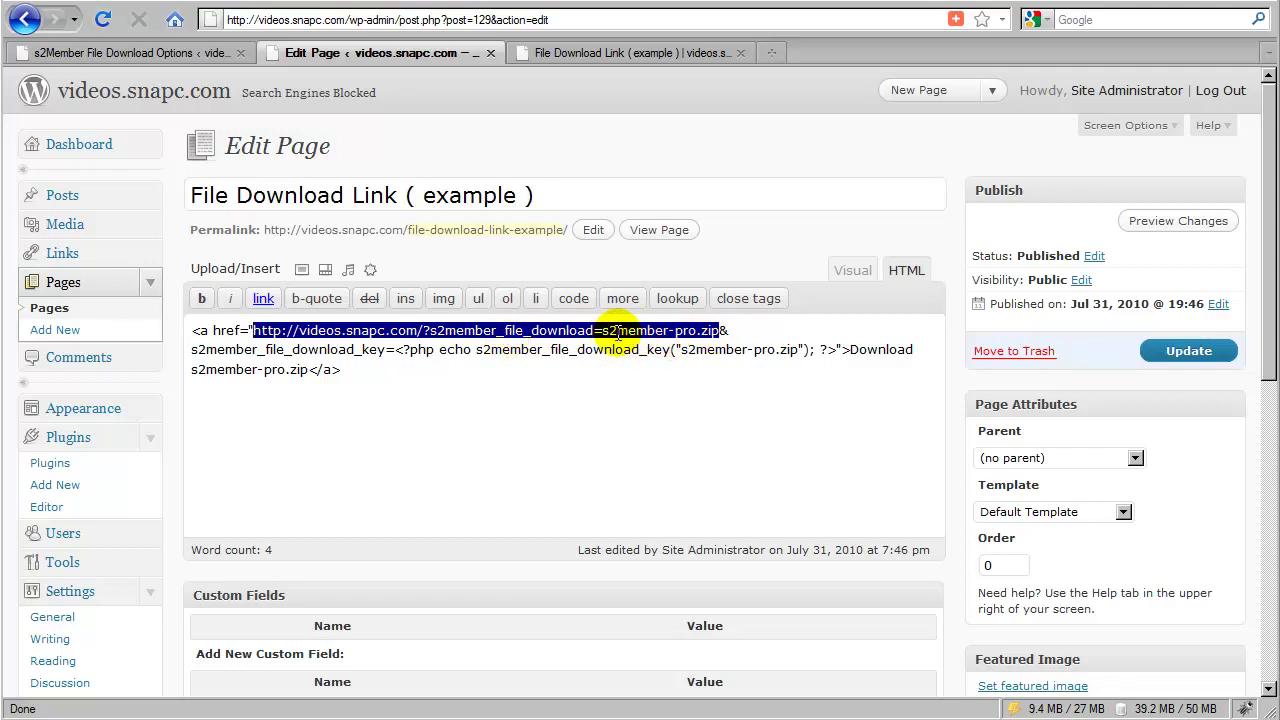
left_click(676, 331)
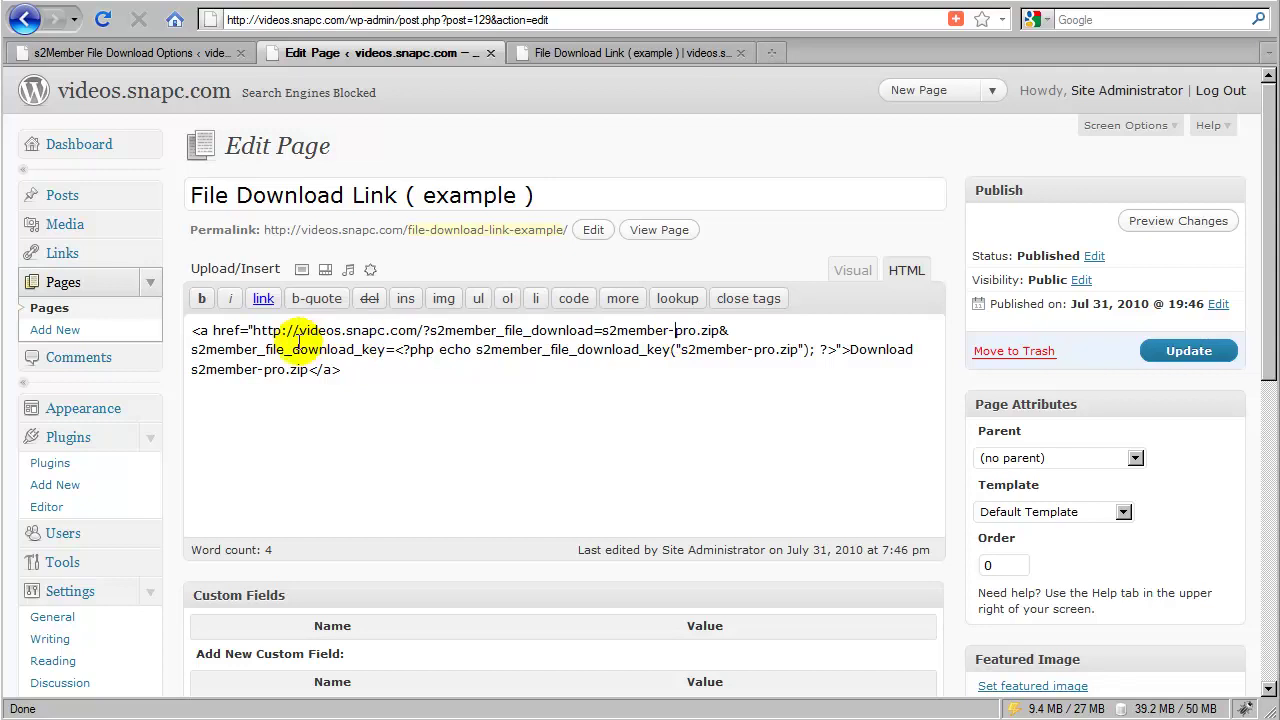
left_click_drag(191, 349, 792, 349)
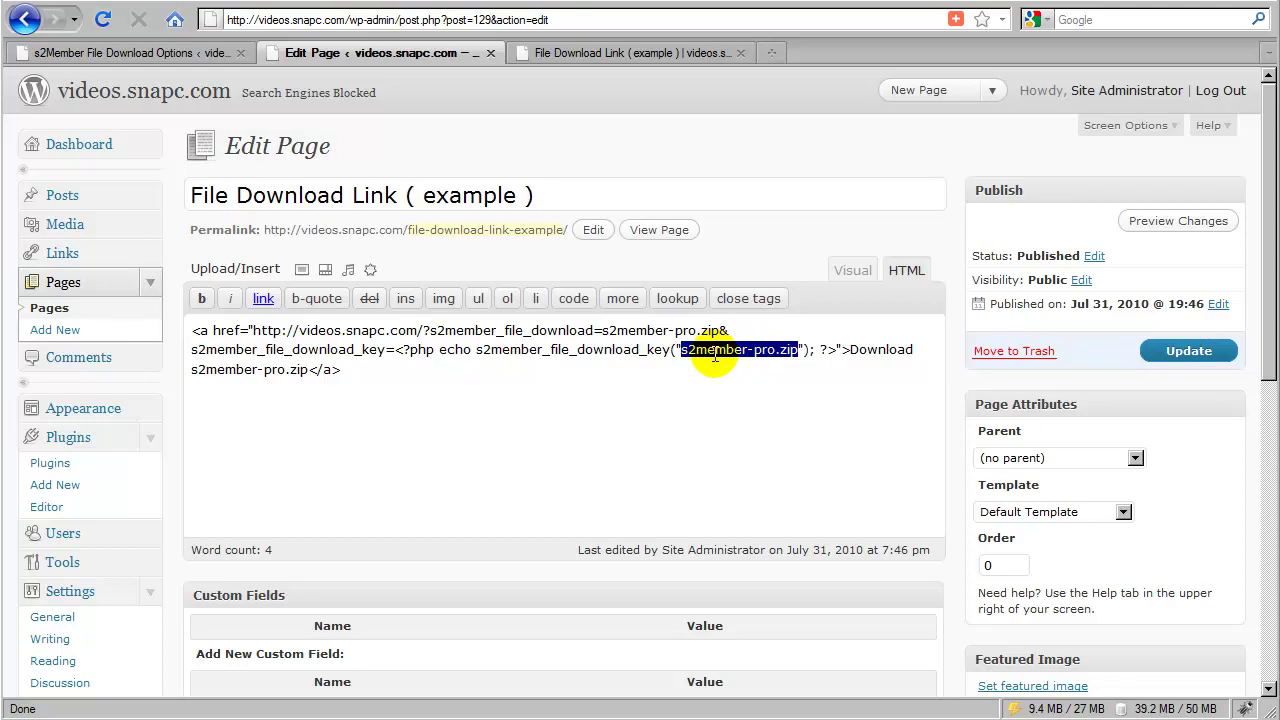
Step: Test the Download s2member-pro.zip link repeatedly on the published example page, cancelling the file prompts without saving
left_click(578, 53)
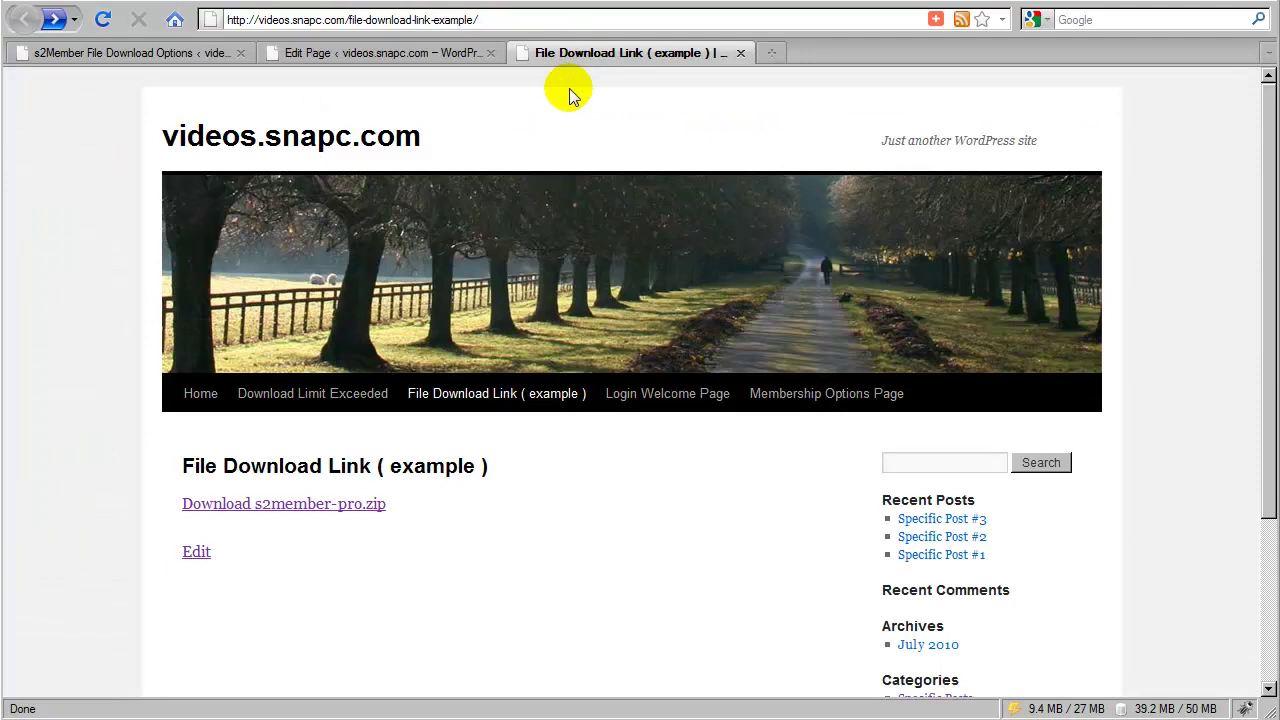
scroll(462, 462, "down", 2)
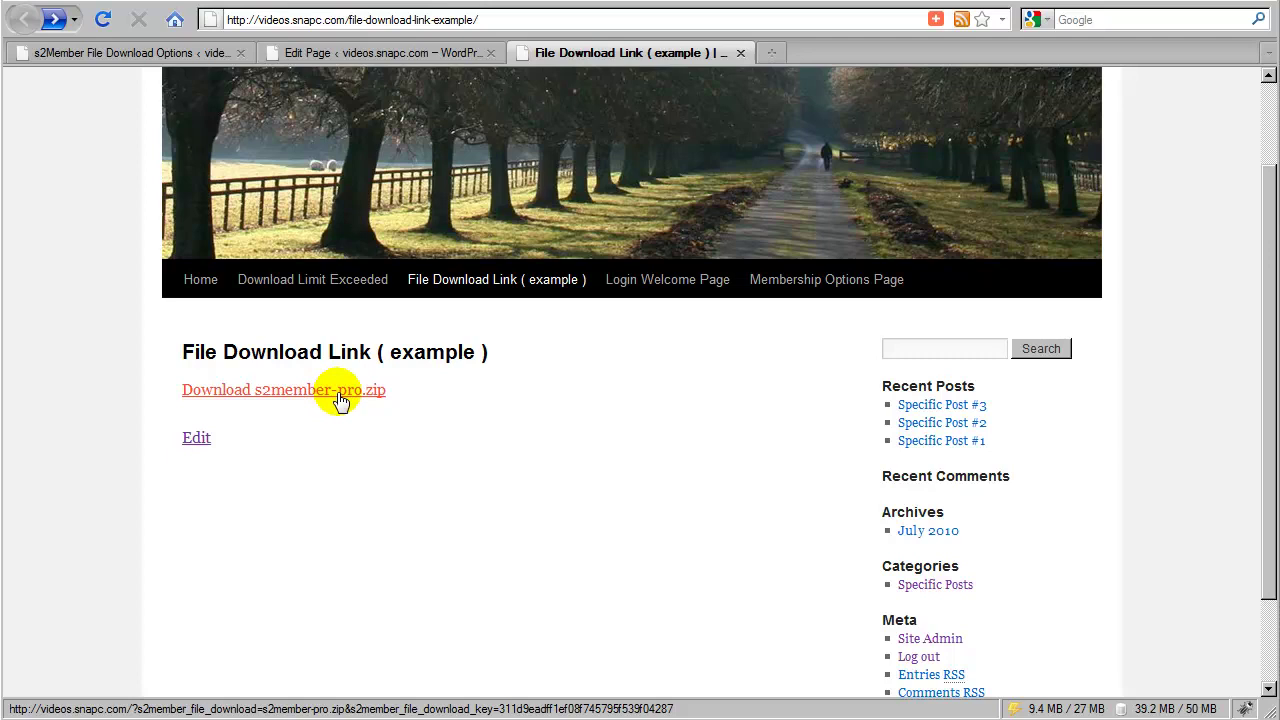
left_click(332, 398)
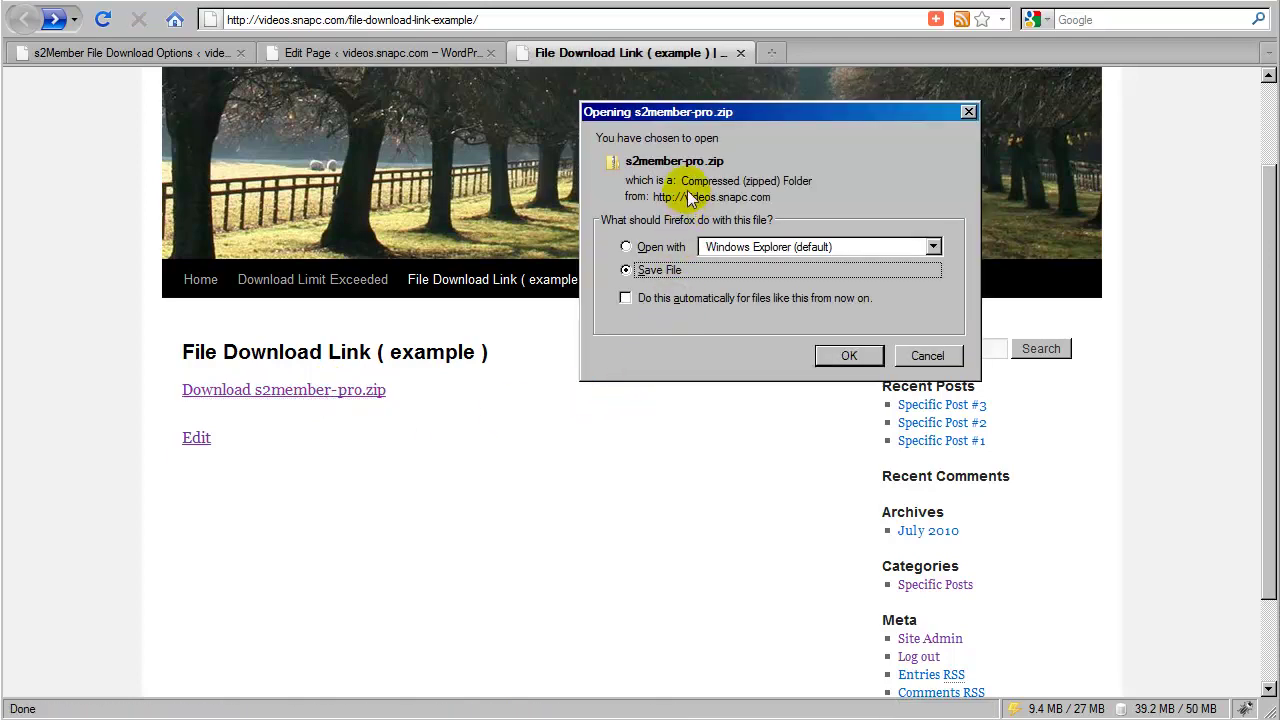
left_click(921, 354)
left_click(328, 396)
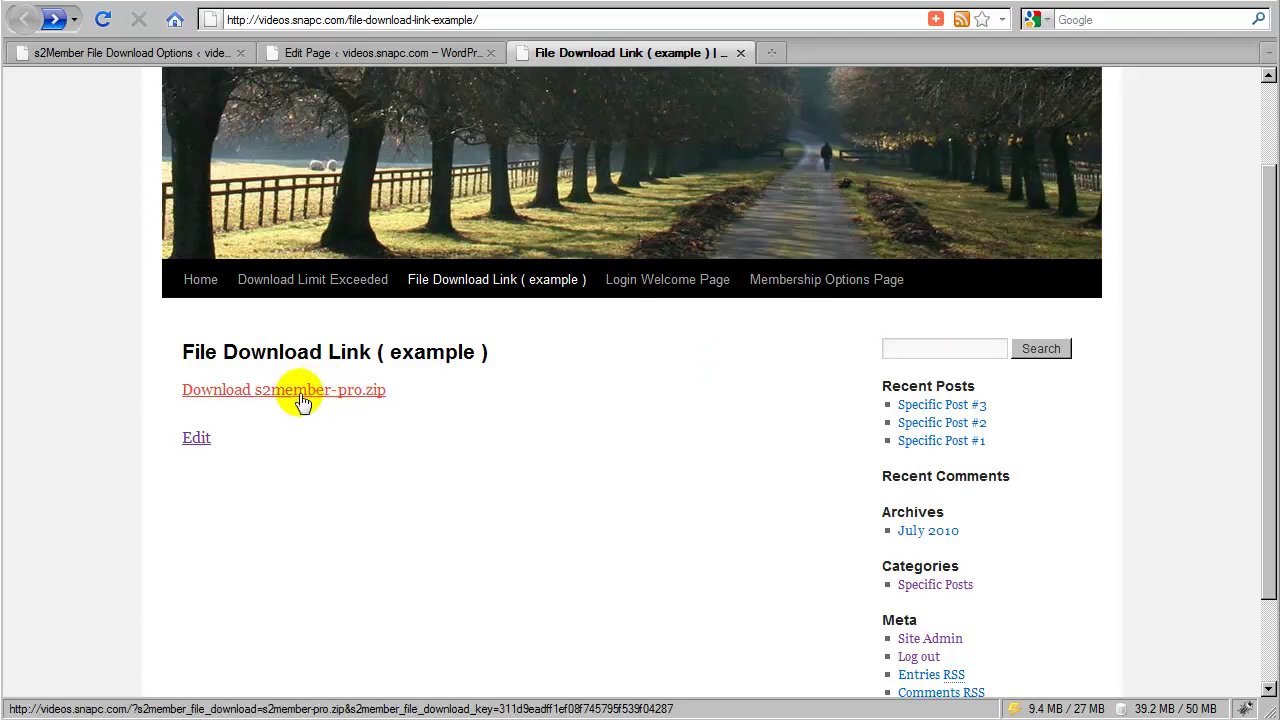
left_click(326, 400)
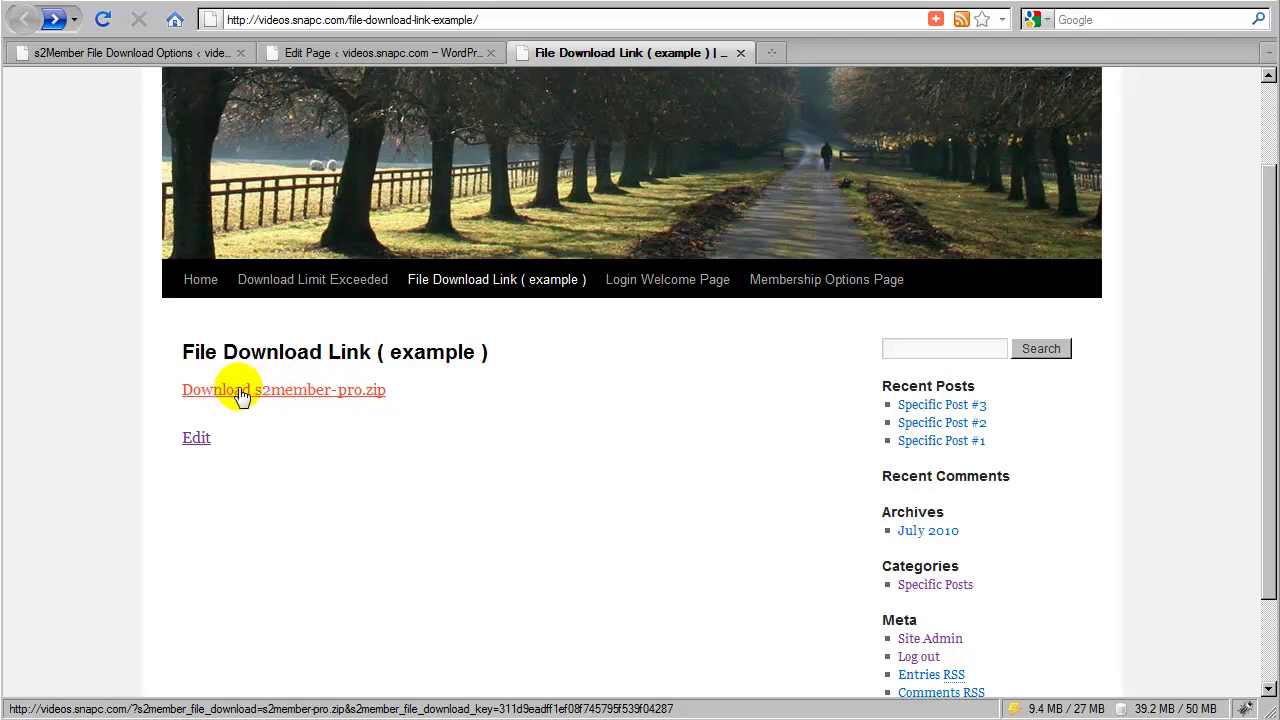
left_click(300, 392)
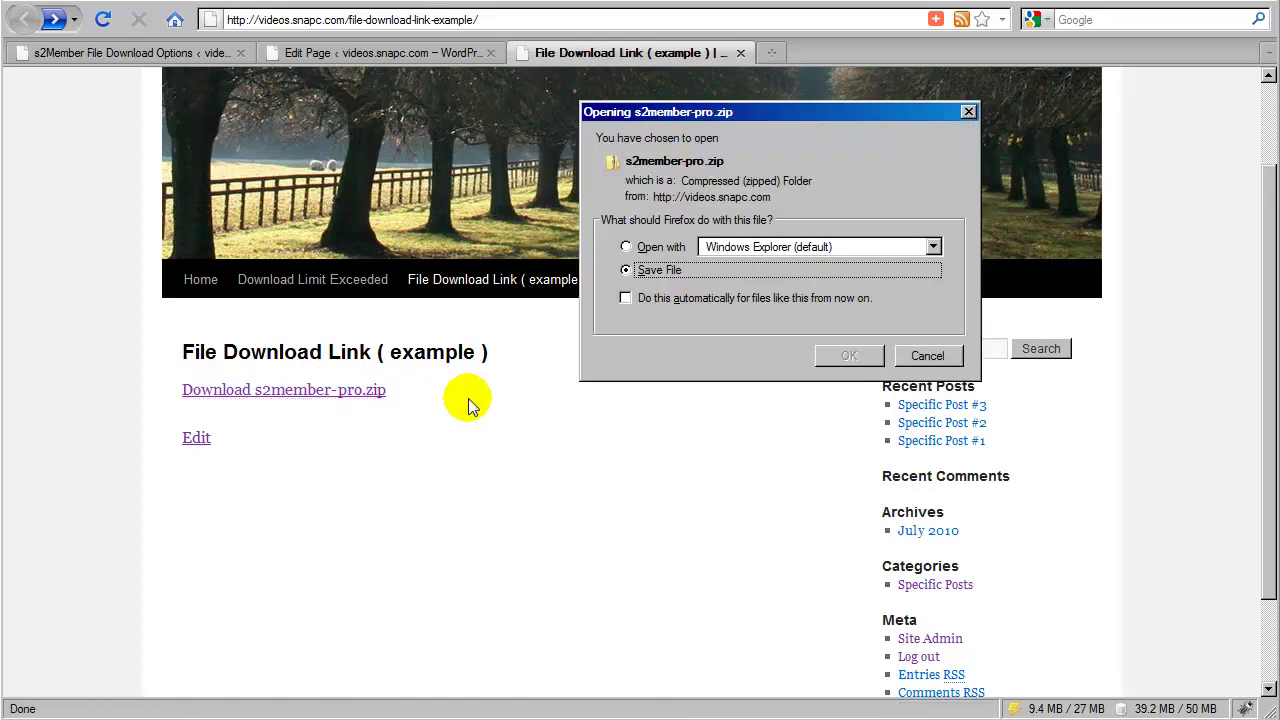
left_click(911, 359)
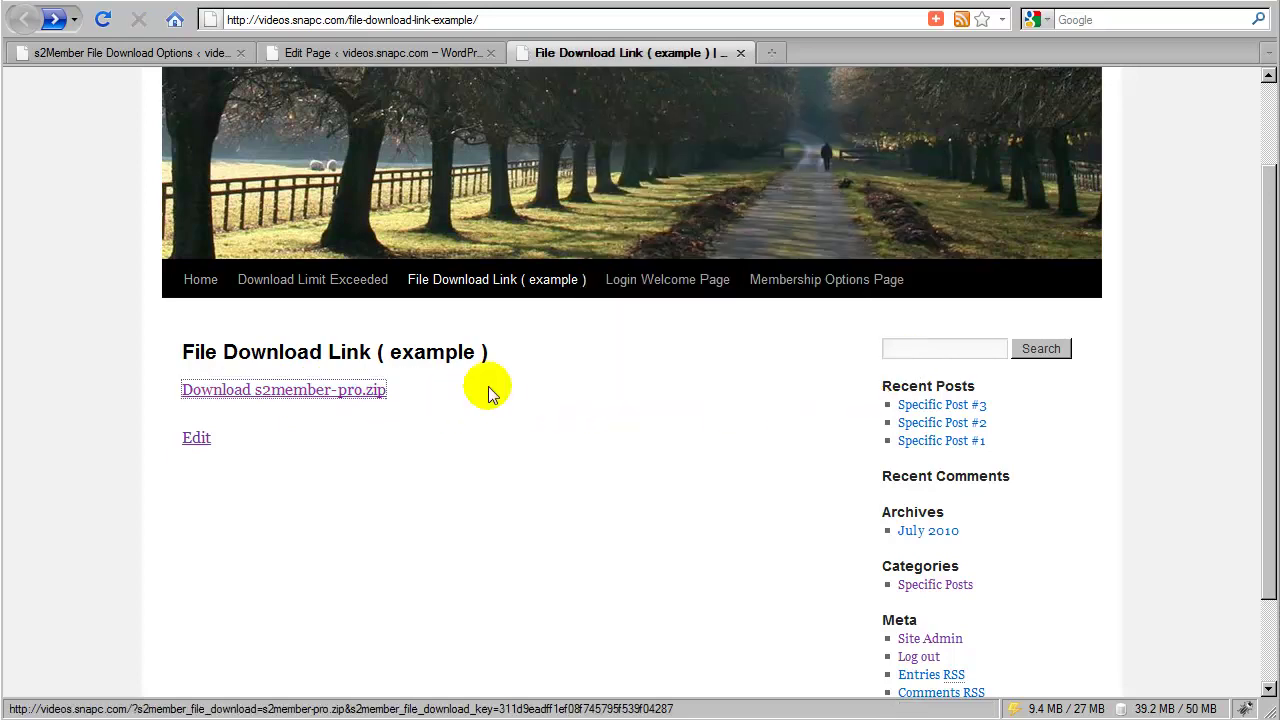
left_click(401, 396)
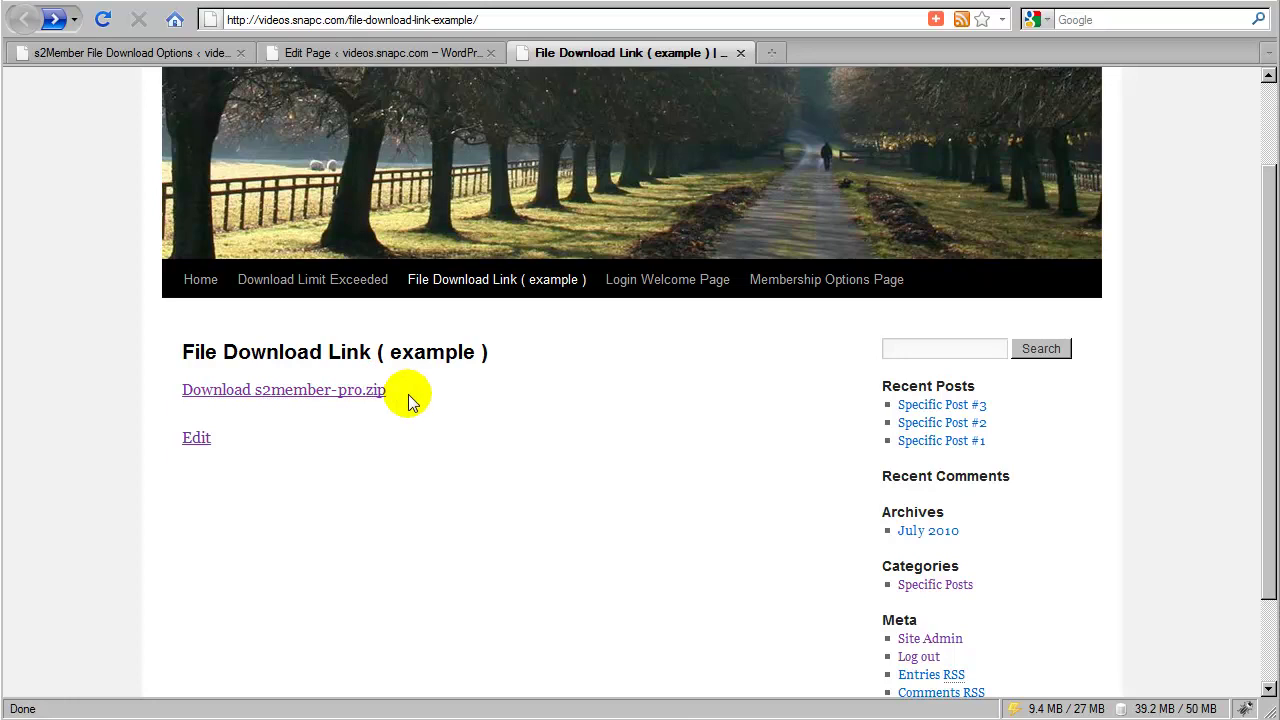
Step: Return to the s2Member File Download Options and examine the date("Y-m-d") part of the download key's hash formula
left_click(184, 58)
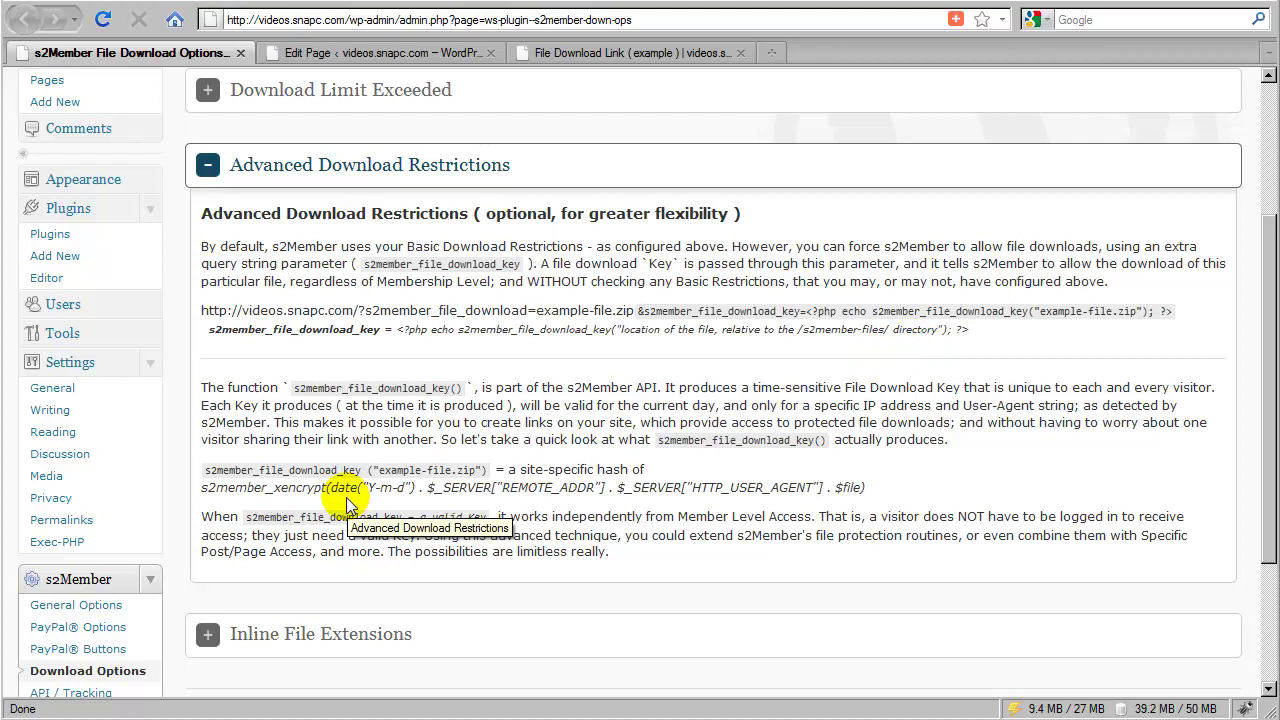
left_click_drag(331, 488, 416, 487)
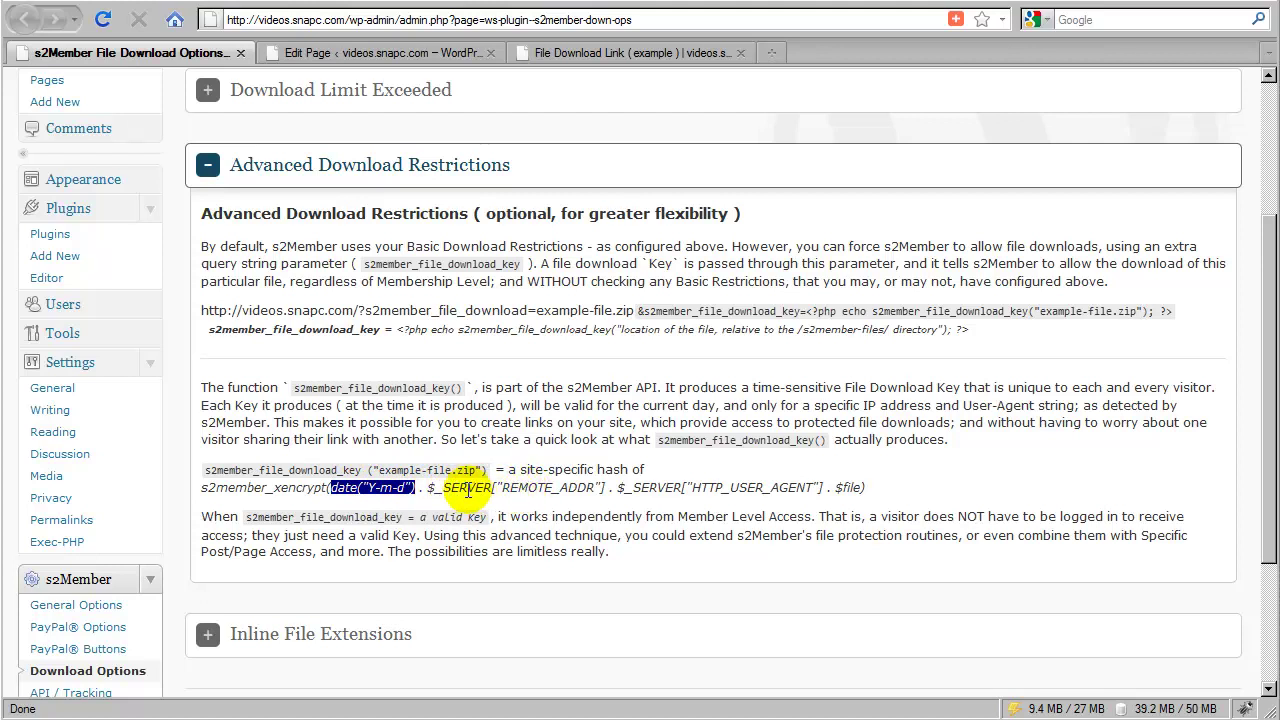
left_click(380, 488)
left_click(390, 506)
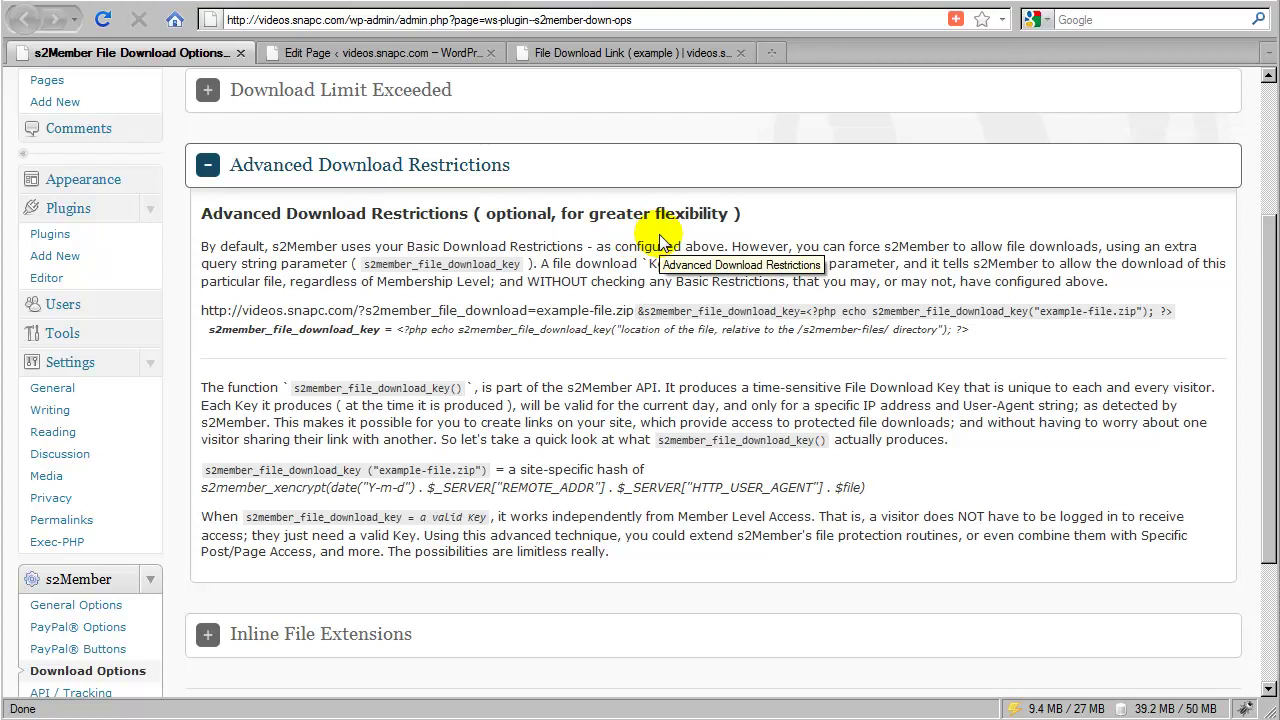
Step: Collapse the Advanced Download Restrictions section and expand Inline File Extensions
left_click(559, 176)
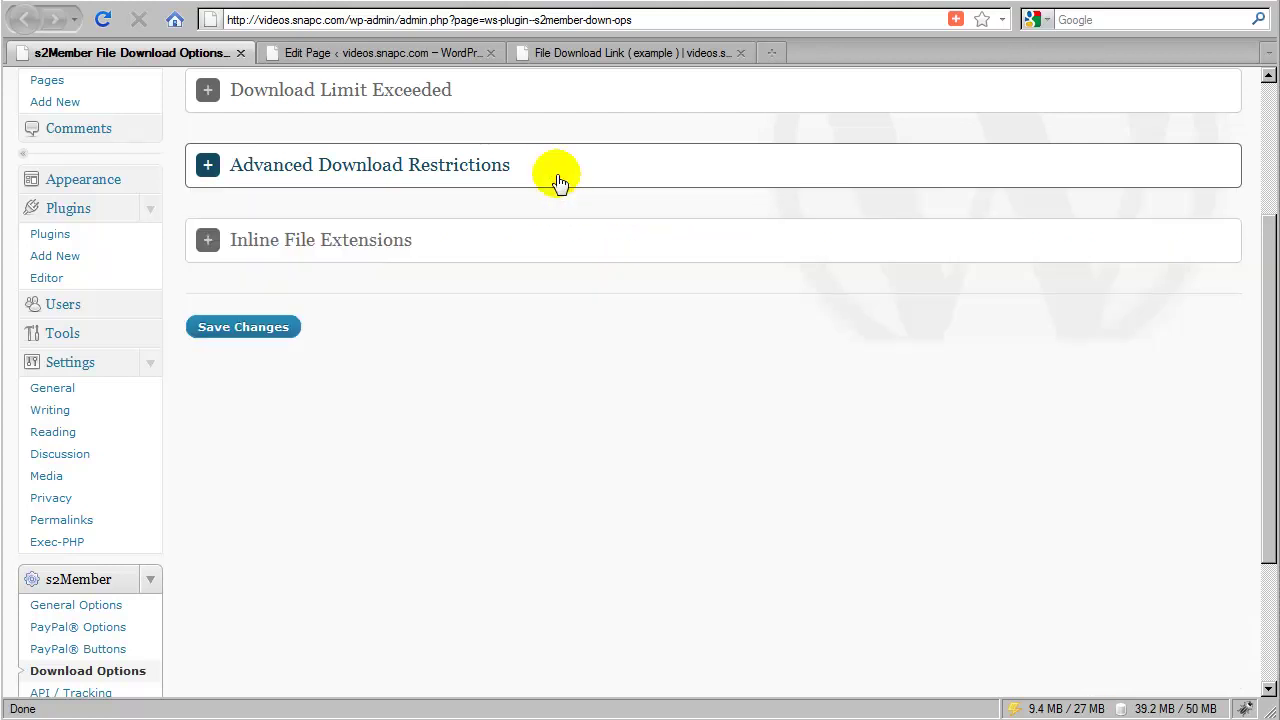
left_click(524, 248)
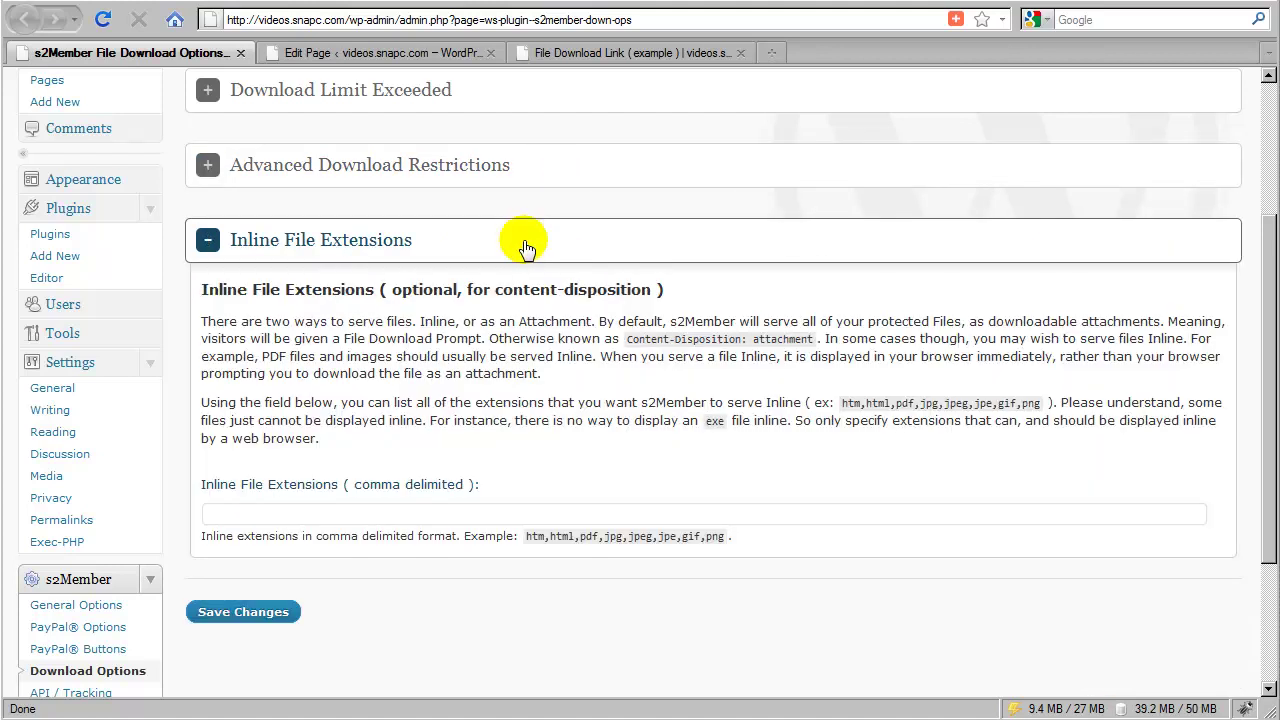